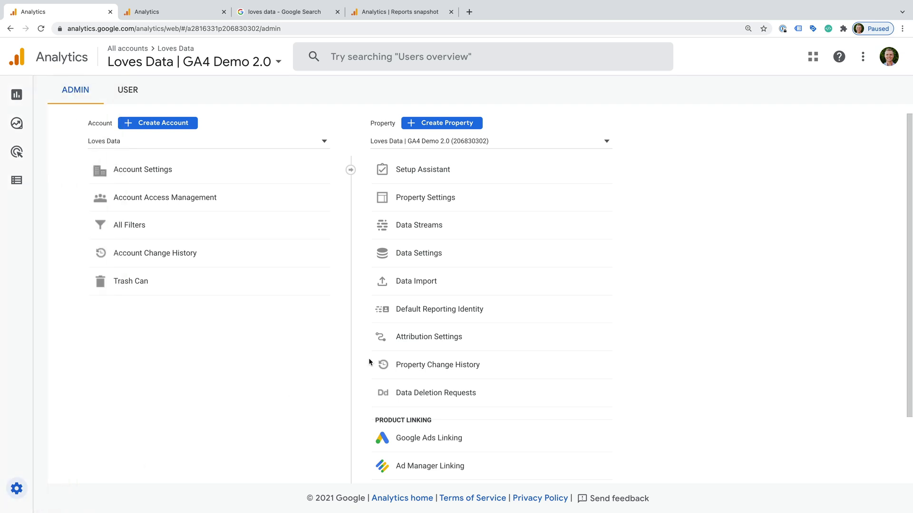
Open the Default Reporting Identity settings in the property's Admin.
{"action": "left_click", "coordinate": [433, 318]}
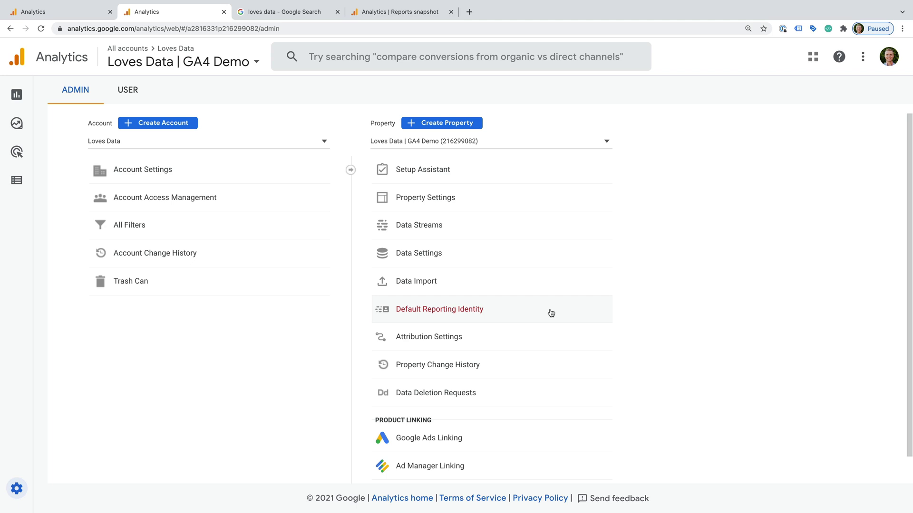
Enable the Google signals data collection toggle under Data Settings > Data Collection.
{"action": "left_click", "coordinate": [473, 257]}
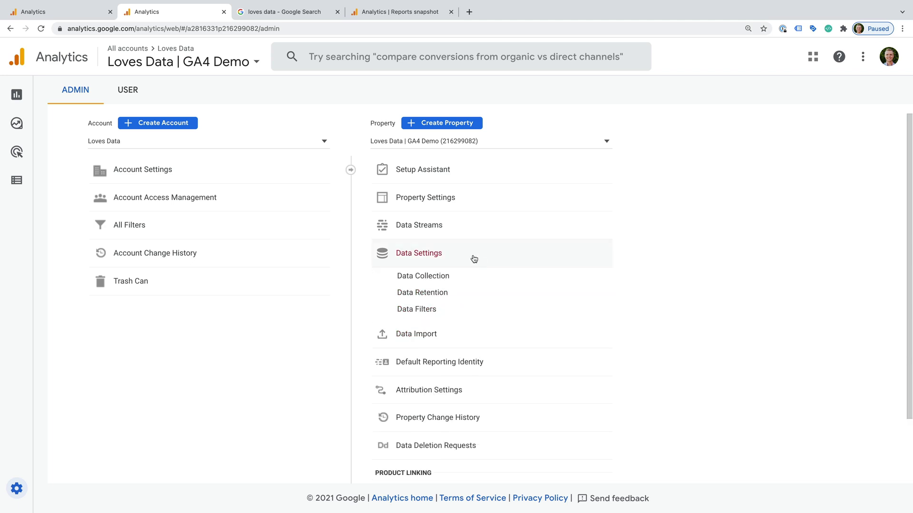
{"action": "left_click", "coordinate": [465, 277]}
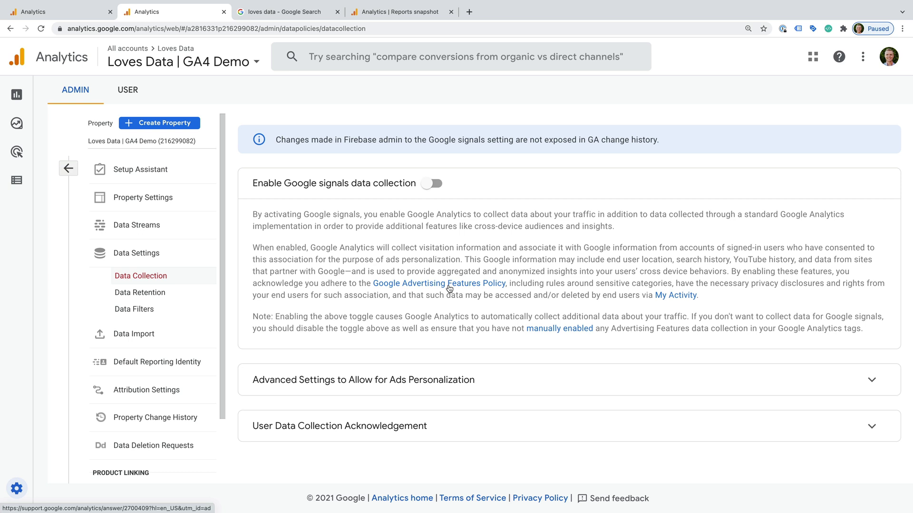
{"action": "left_click", "coordinate": [426, 189]}
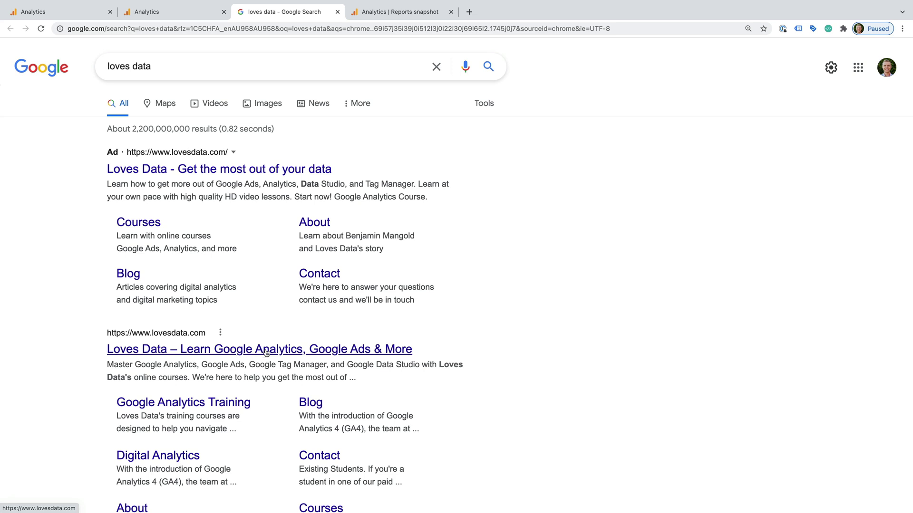
Open the lovesdata.com search result in a new tab.
{"action": "right_click", "coordinate": [298, 352]}
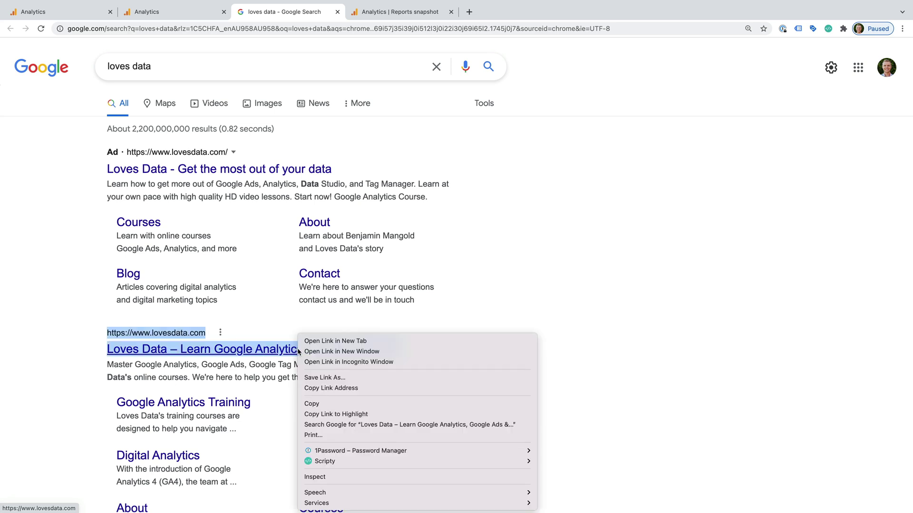
{"action": "left_click", "coordinate": [369, 342]}
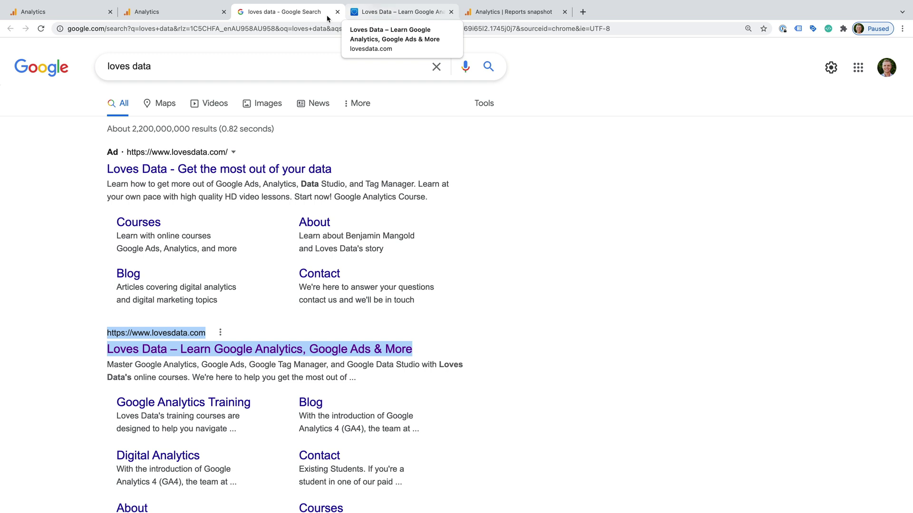
Inspect the page_view event's parameters in DebugView, then return to the Loves Data tab.
{"action": "left_click", "coordinate": [200, 15]}
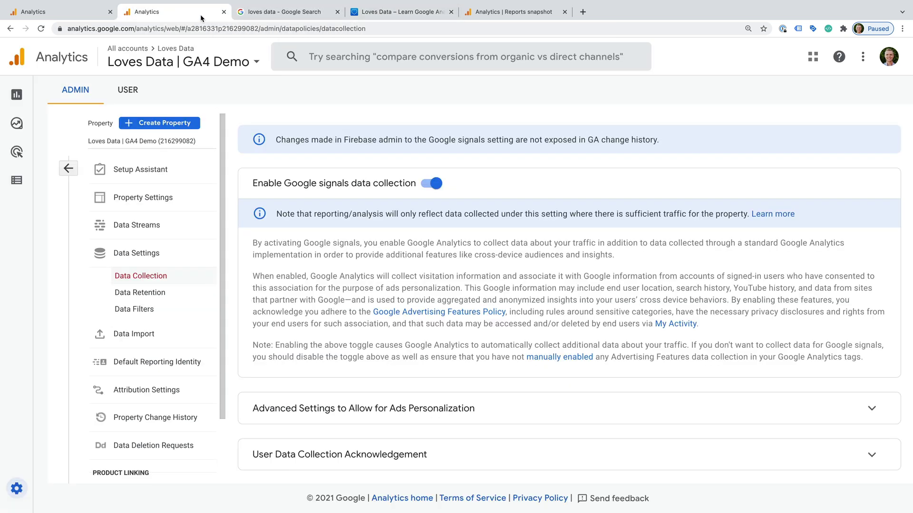
{"action": "left_click", "coordinate": [15, 184]}
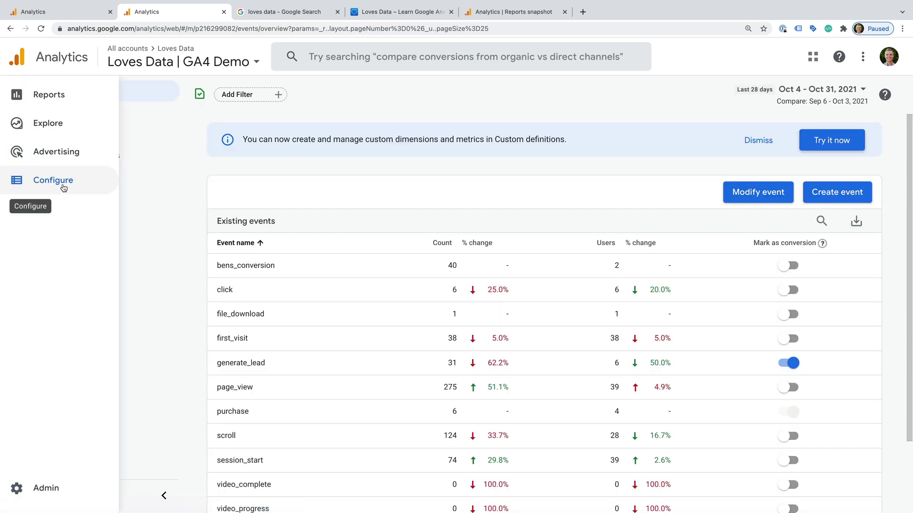
{"action": "left_click", "coordinate": [159, 179]}
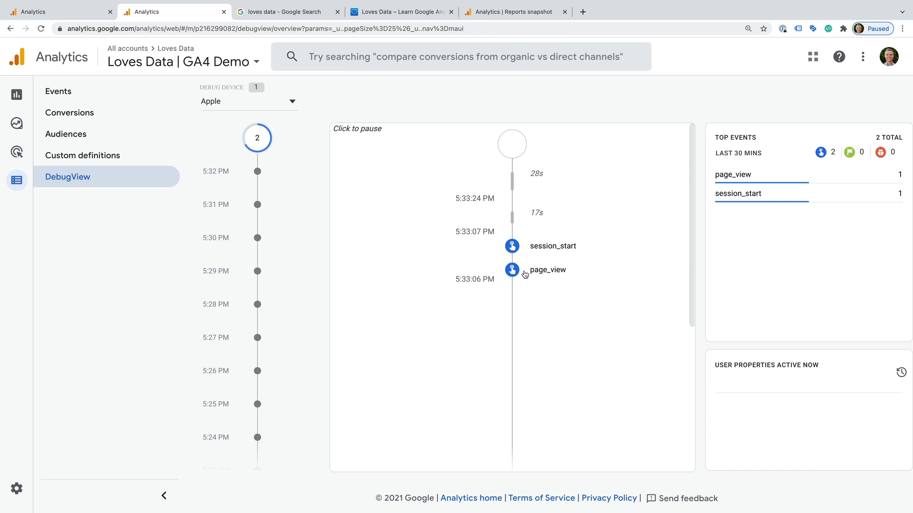
{"action": "left_click", "coordinate": [556, 271]}
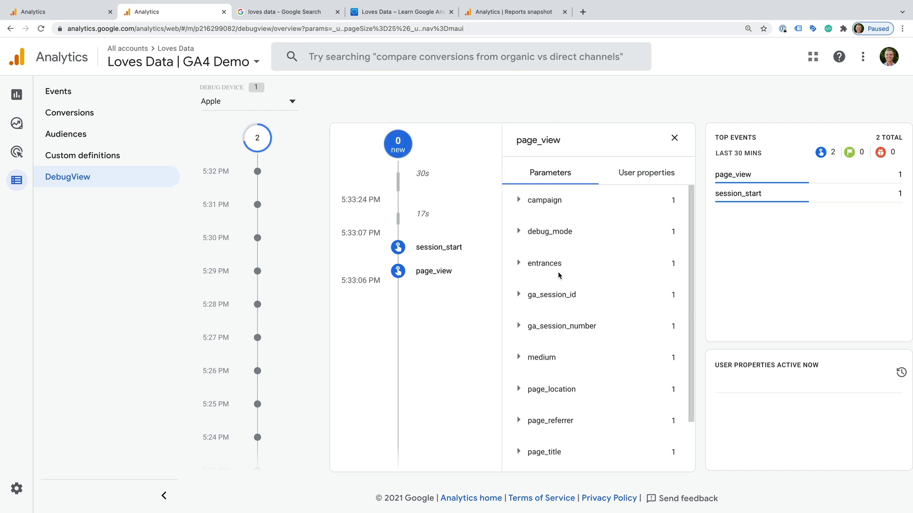
{"action": "left_click", "coordinate": [406, 13]}
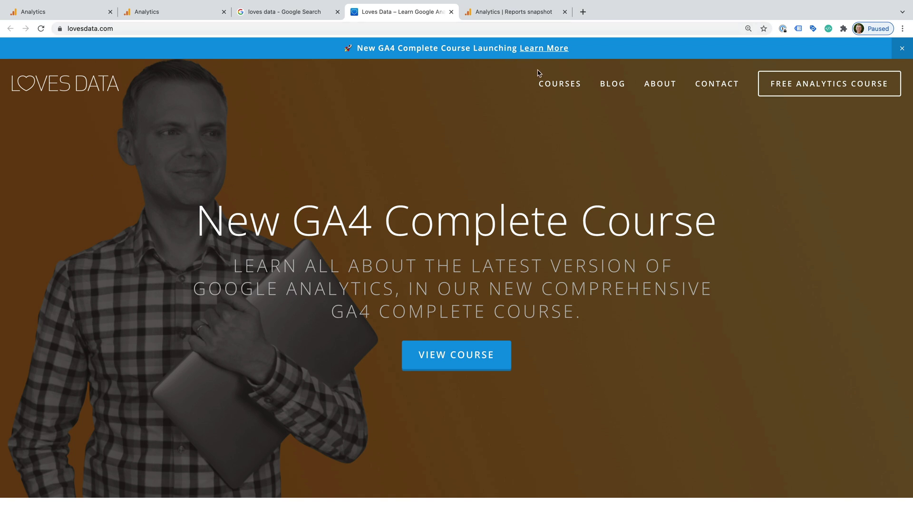
Visit the lovesdata.com Courses page and return to the Analytics DebugView tab.
{"action": "left_click", "coordinate": [562, 85]}
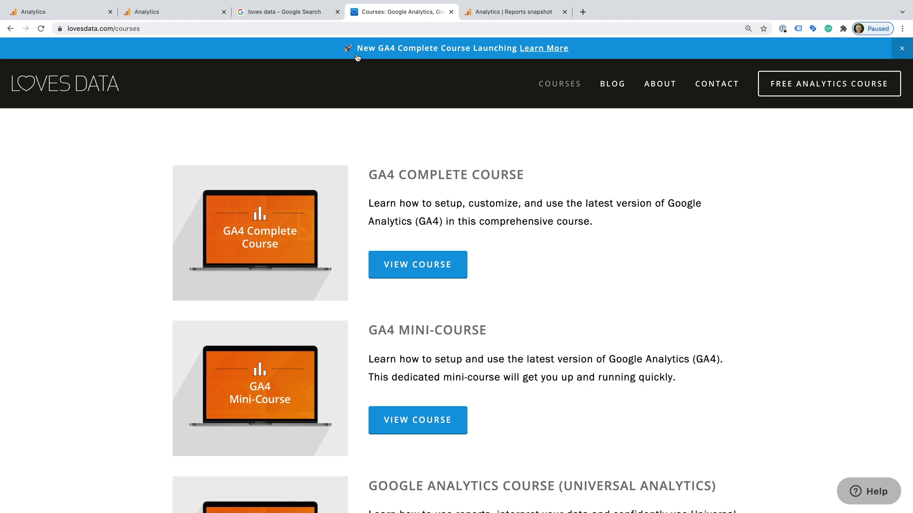
{"action": "left_click", "coordinate": [192, 15]}
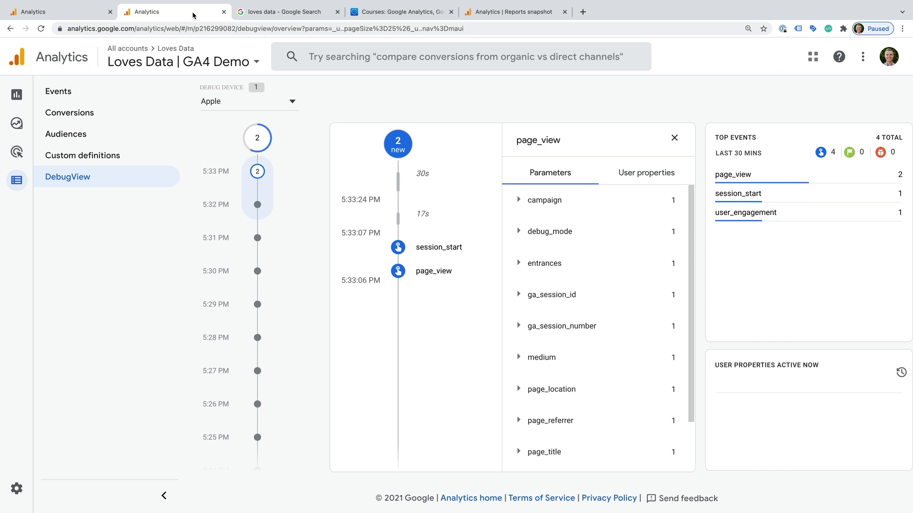
Load the new events and highlight user_engagement's engagement_time_msec value of 13508.
{"action": "left_click", "coordinate": [400, 149]}
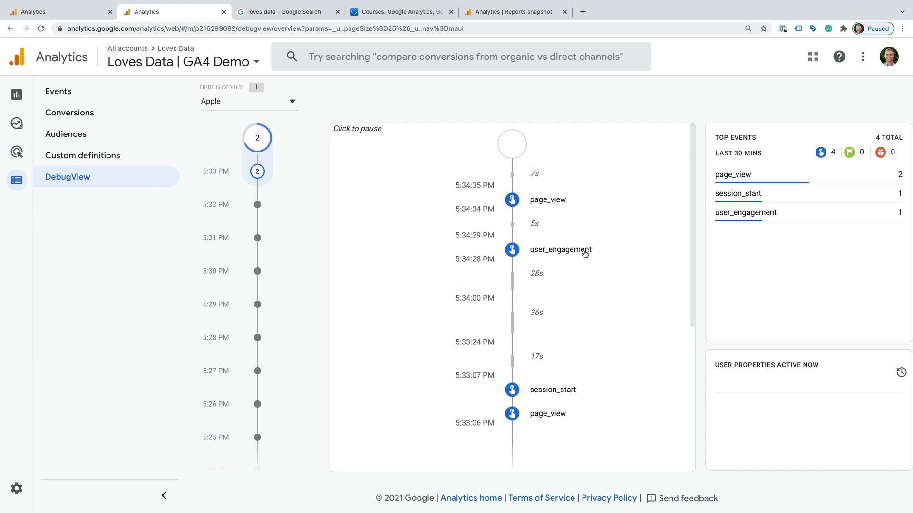
{"action": "left_click", "coordinate": [585, 252]}
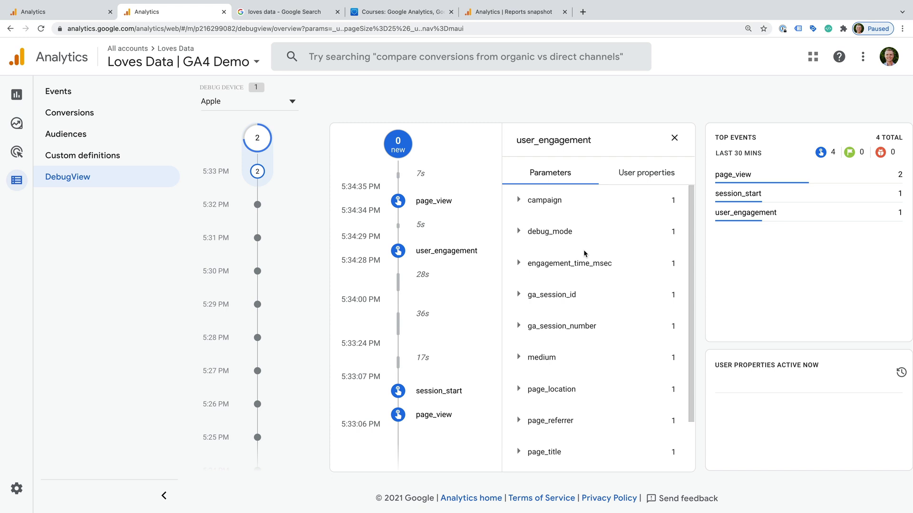
{"action": "left_click", "coordinate": [519, 265]}
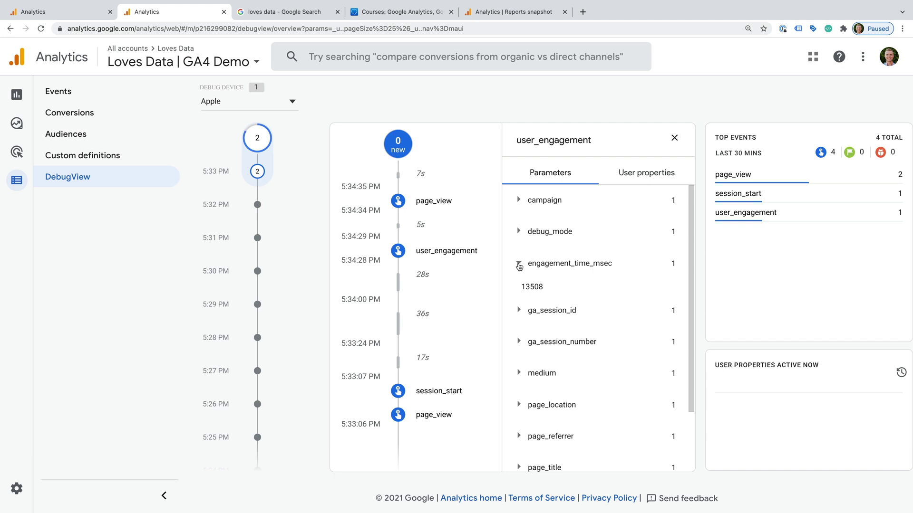
{"action": "left_click_drag", "start_coordinate": [520, 287], "coordinate": [547, 288]}
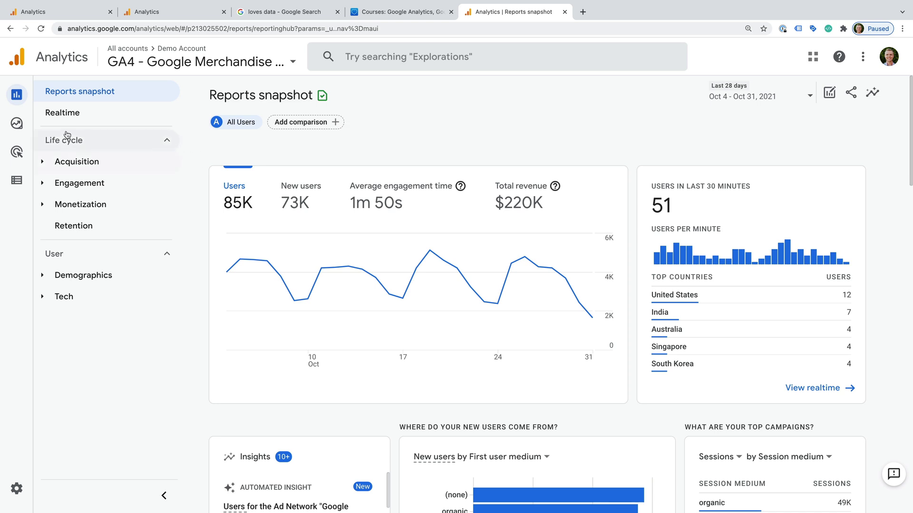
Create a Blank exploration, searching 'tot' and 'acti' to add Total users and Active users.
{"action": "left_click", "coordinate": [58, 132]}
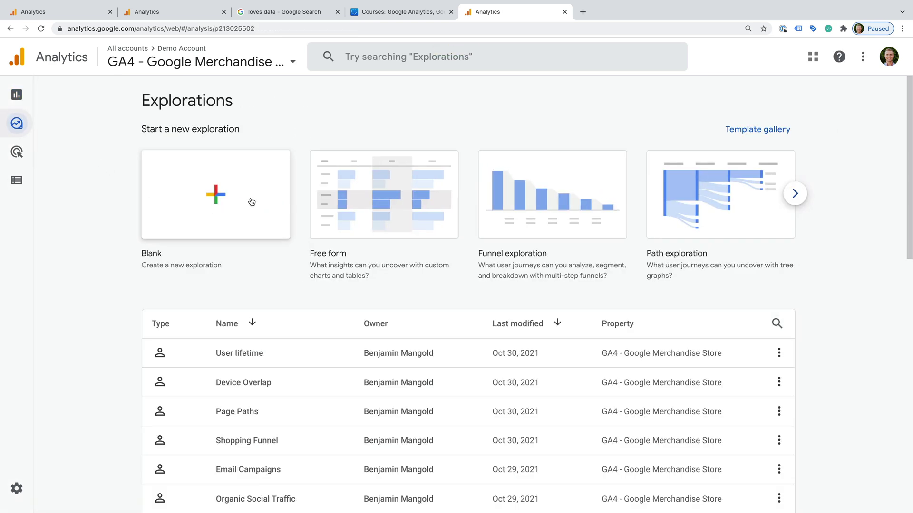
{"action": "left_click", "coordinate": [251, 201]}
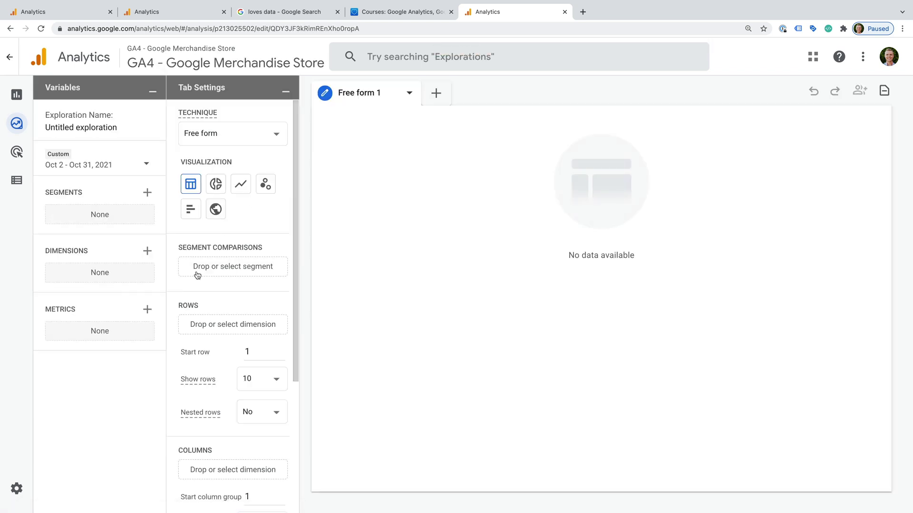
{"action": "left_click", "coordinate": [148, 310]}
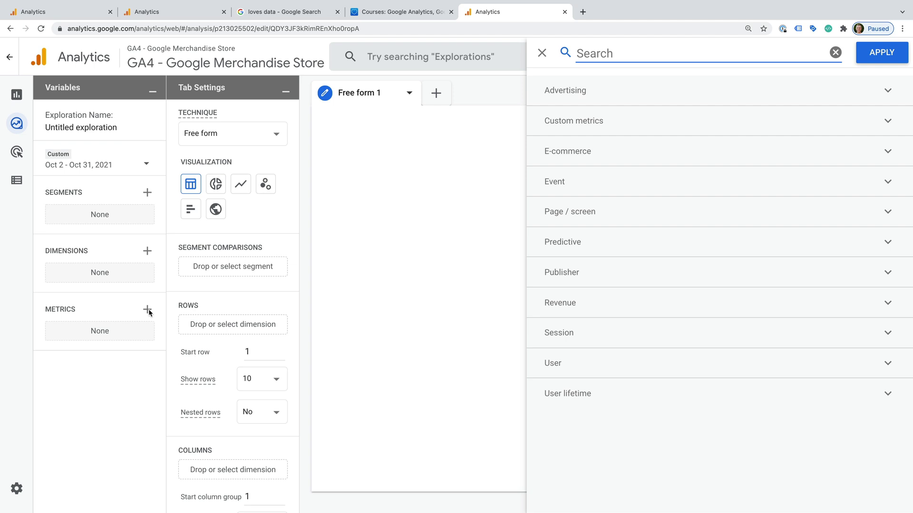
{"action": "type", "text": "tot"}
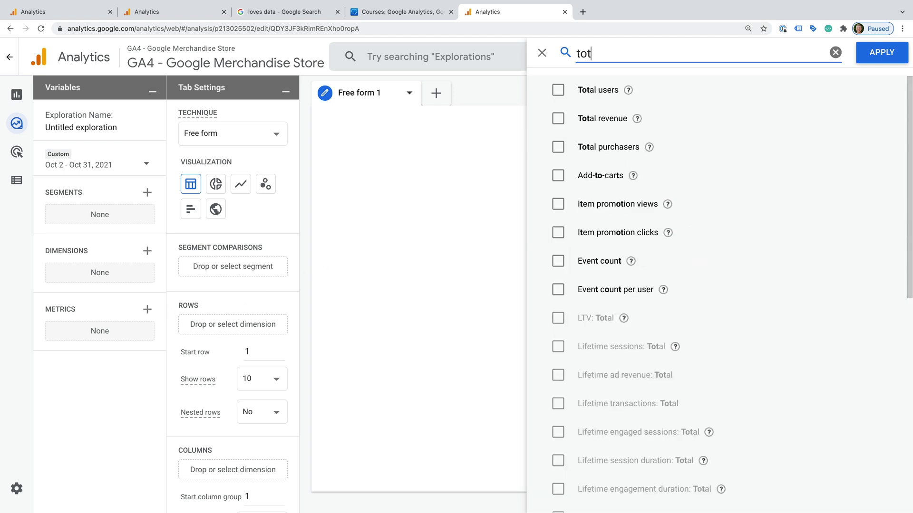
{"action": "left_click", "coordinate": [552, 93]}
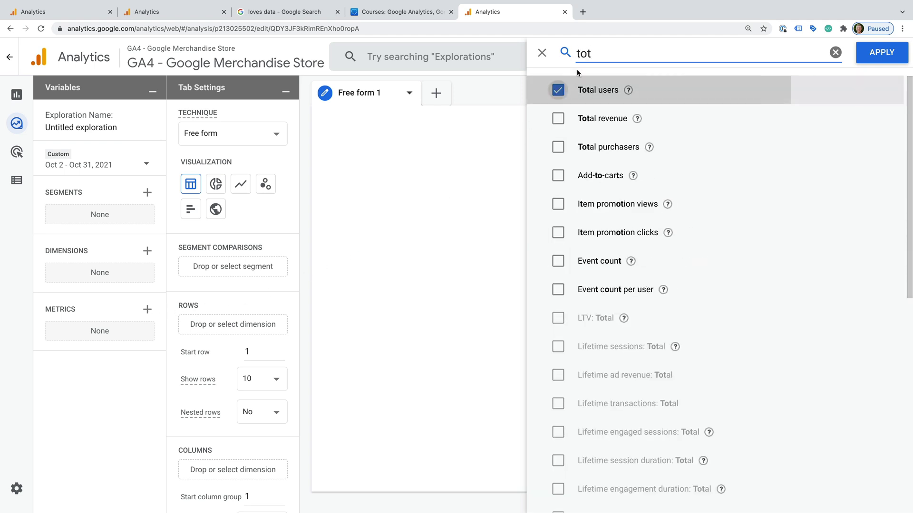
{"action": "double_click", "coordinate": [582, 53]}
{"action": "type", "text": "acti"}
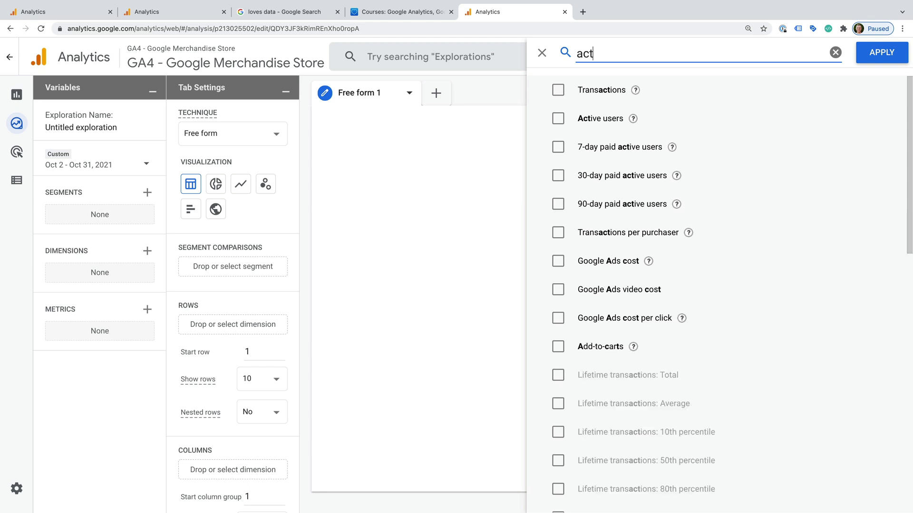
{"action": "left_click", "coordinate": [560, 121]}
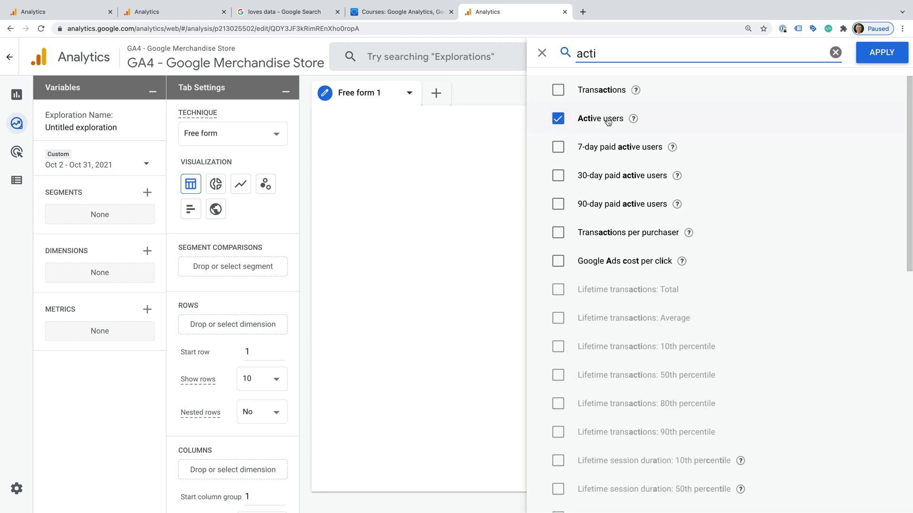
{"action": "left_click", "coordinate": [882, 54]}
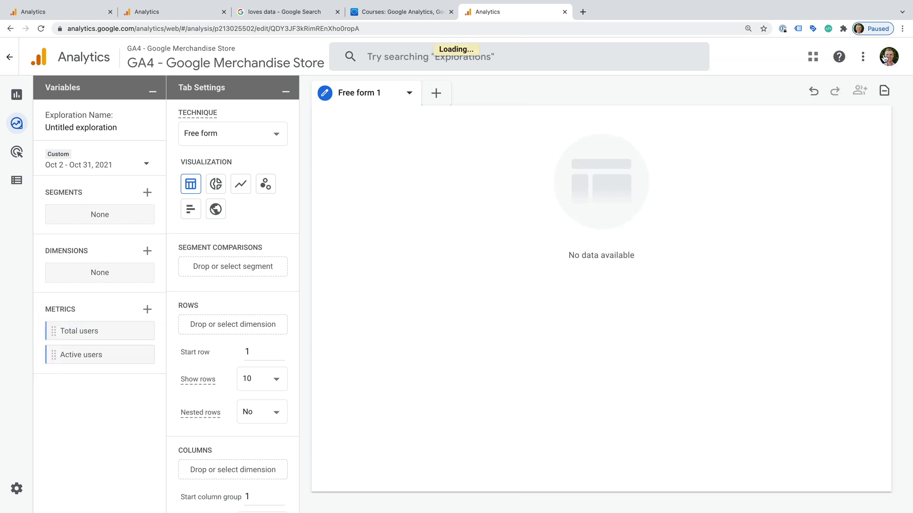
Drag Total users and Active users into the exploration table's Values drop zone.
{"action": "scroll", "coordinate": [258, 290], "scroll_direction": "down", "scroll_amount": 3}
{"action": "scroll", "coordinate": [257, 289], "scroll_direction": "down", "scroll_amount": 3}
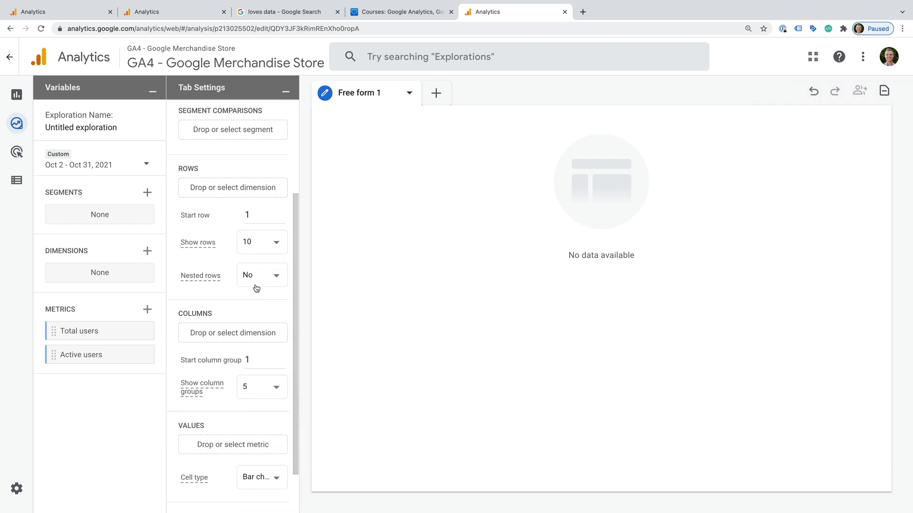
{"action": "left_click_drag", "start_coordinate": [93, 331], "coordinate": [233, 444]}
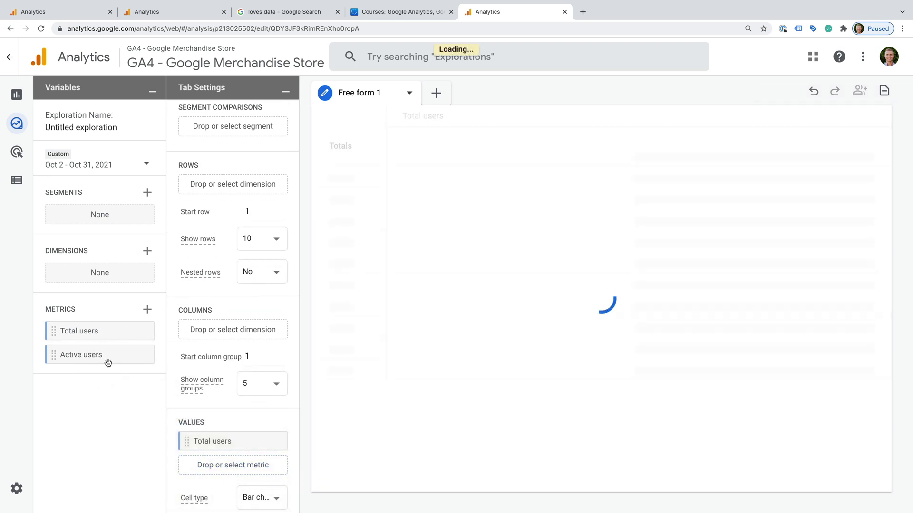
{"action": "left_click_drag", "start_coordinate": [109, 363], "coordinate": [233, 464]}
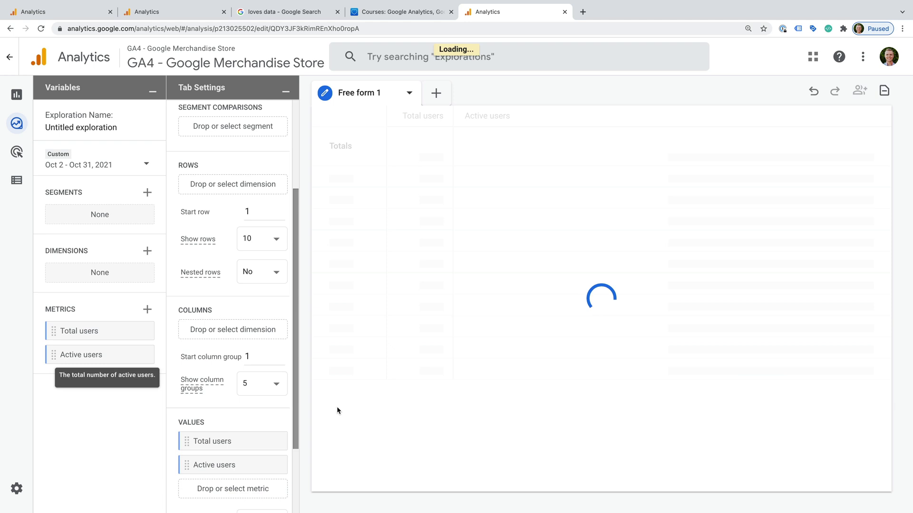